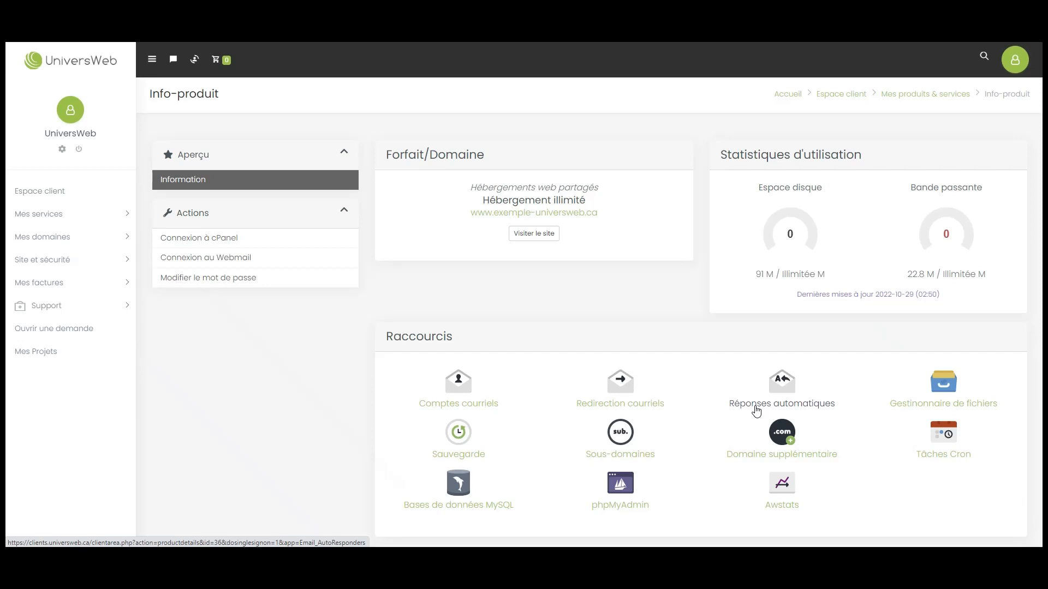
- Sign in to cPanel from the hosting product page and start adding a new autoresponder in the email autoresponders section
{"action": "left_click", "coordinate": [237, 240]}
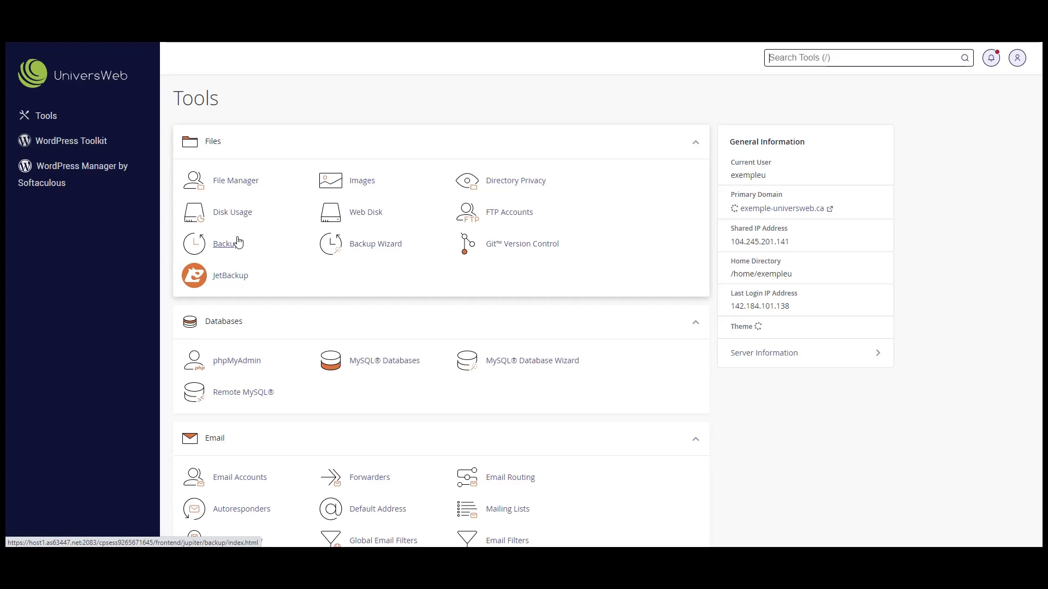
{"action": "scroll", "coordinate": [237, 246], "scroll_direction": "down", "scroll_amount": 4}
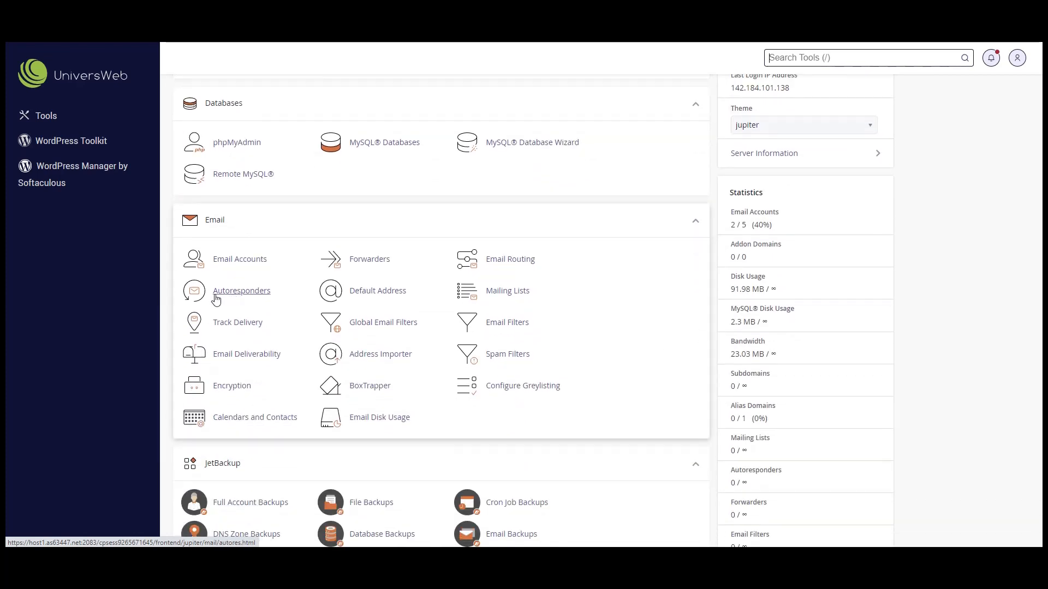
{"action": "left_click", "coordinate": [258, 292]}
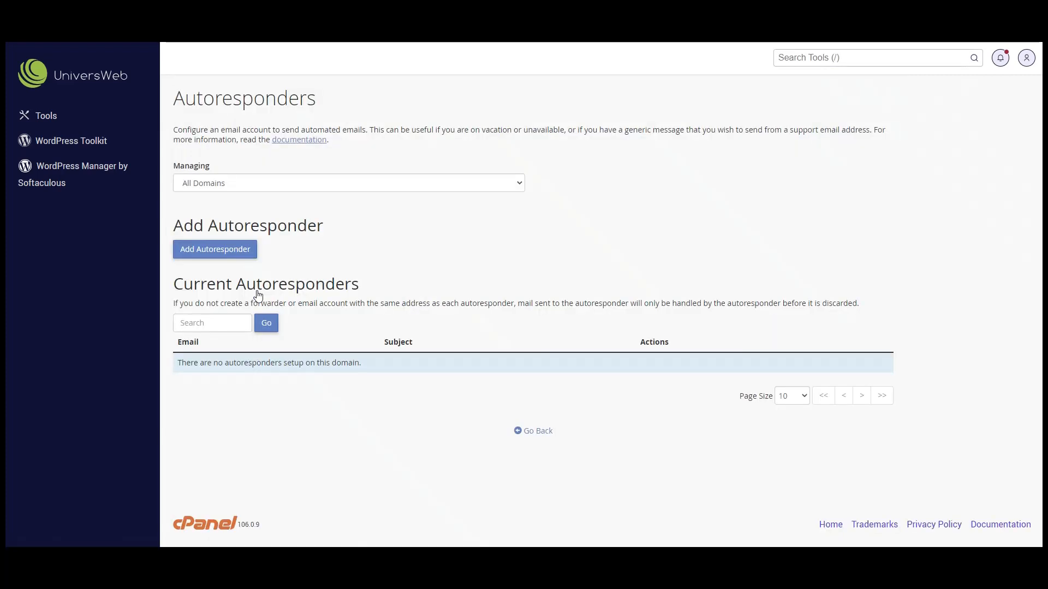
{"action": "left_click", "coordinate": [218, 250]}
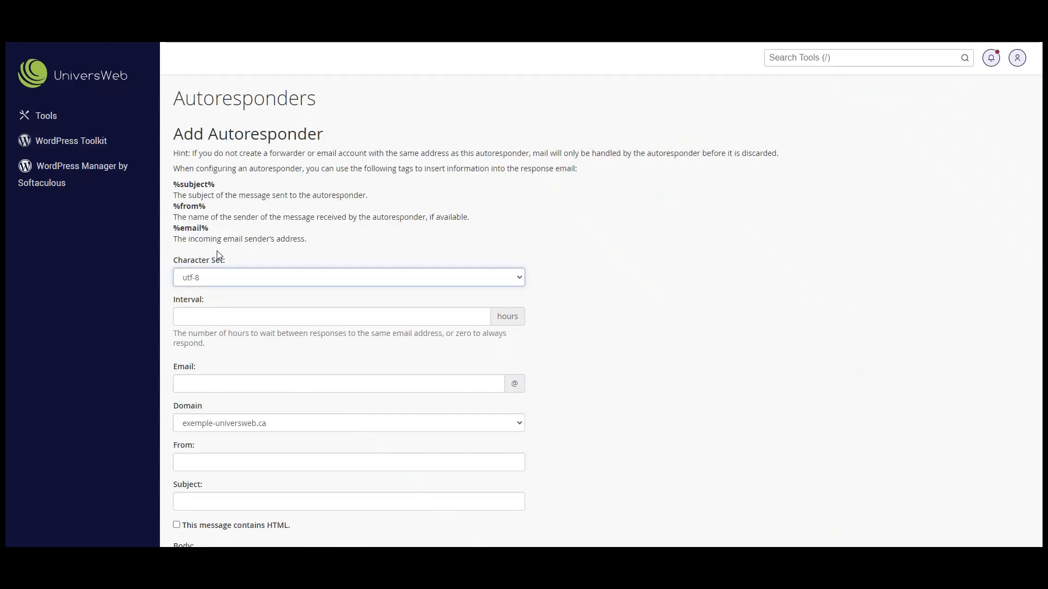
- Set the autoresponder's interval to 12 hours and its email account to info
{"action": "scroll", "coordinate": [217, 251], "scroll_direction": "down", "scroll_amount": 1}
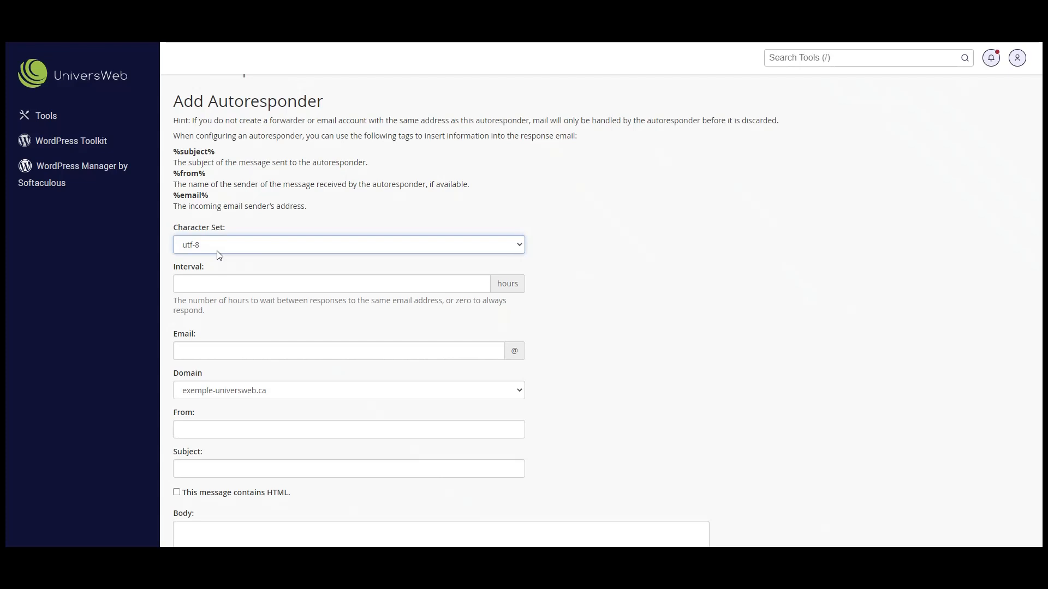
{"action": "scroll", "coordinate": [218, 255], "scroll_direction": "down", "scroll_amount": 1}
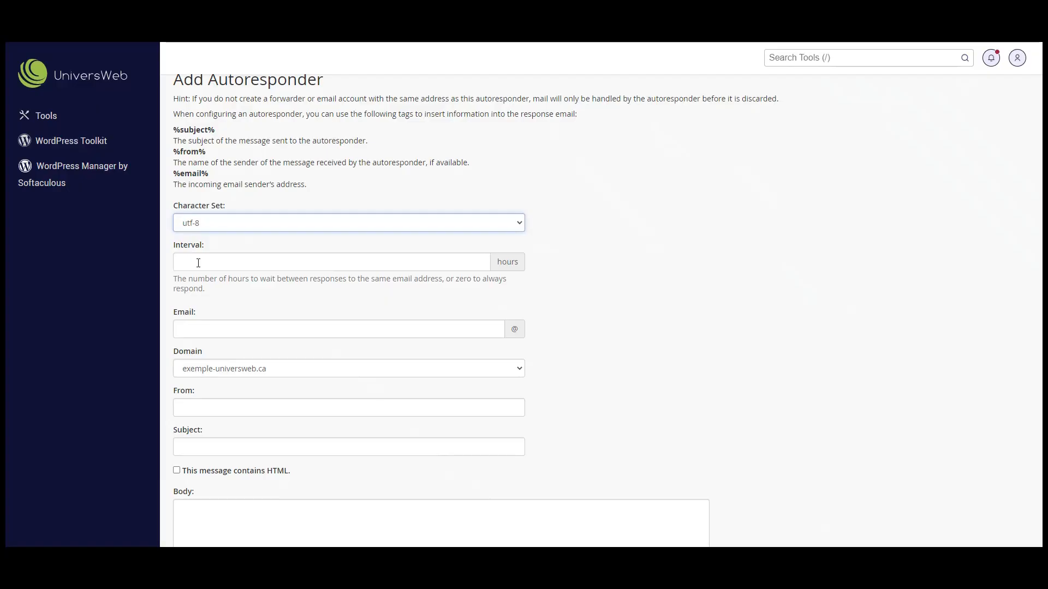
{"action": "left_click", "coordinate": [198, 263]}
{"action": "type", "text": "12"}
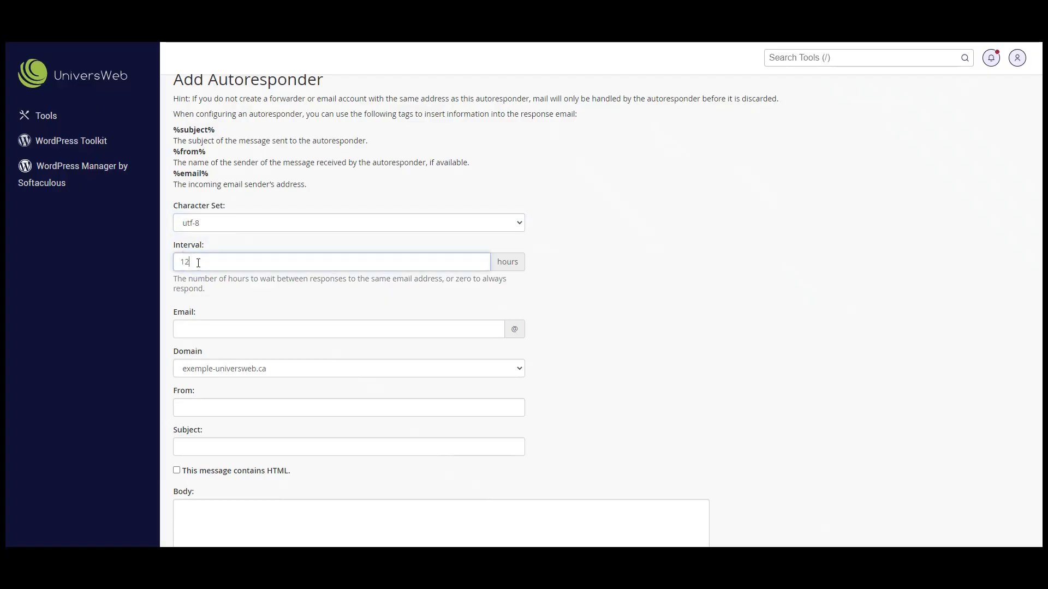
{"action": "left_click", "coordinate": [199, 327]}
{"action": "type", "text": "info"}
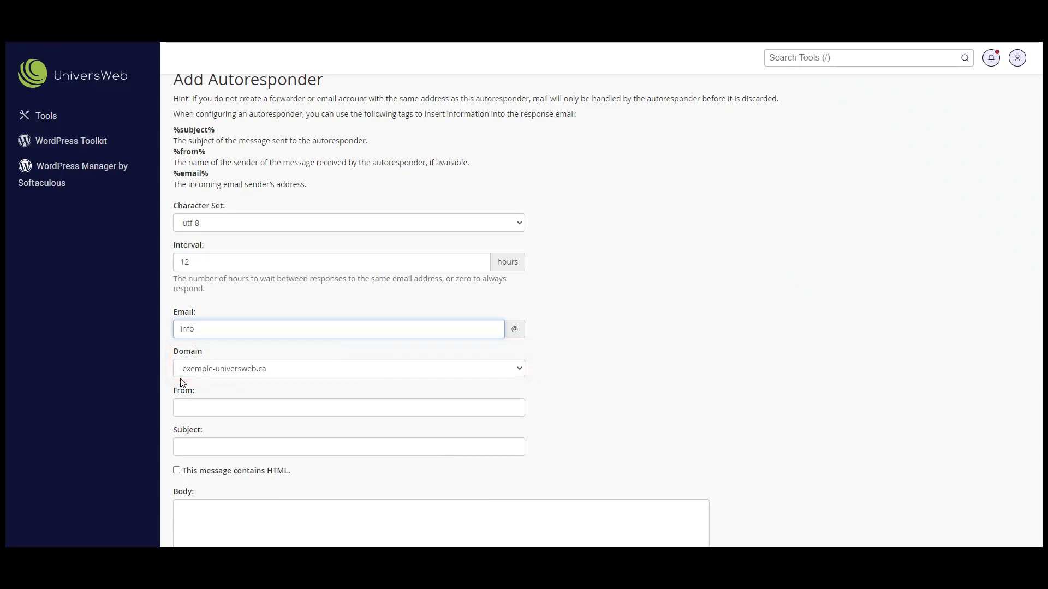
- Enter "Réponse automatique" as the autoresponder's sender name
{"action": "scroll", "coordinate": [183, 384], "scroll_direction": "down", "scroll_amount": 2}
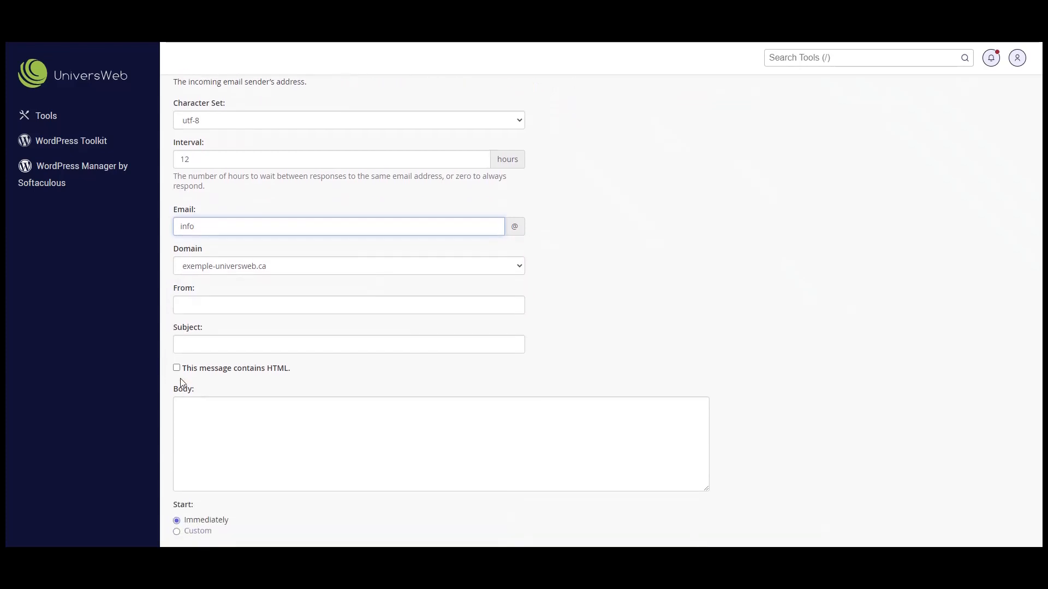
{"action": "left_click", "coordinate": [188, 297]}
{"action": "type", "text": "R"}
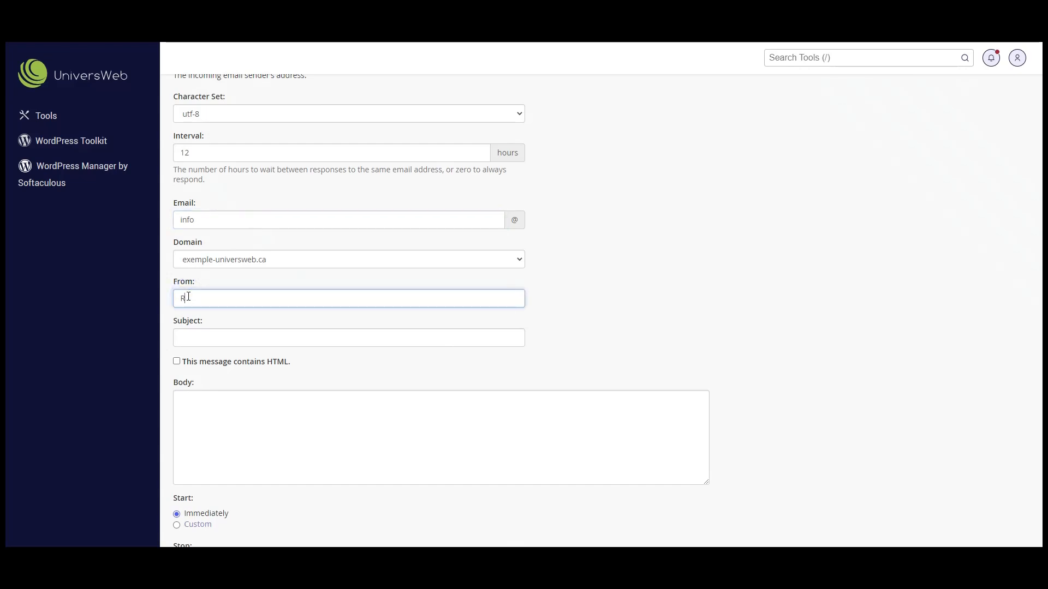
{"action": "type", "text": "éponse automatique"}
- Copy the %subject% tag from the hints above the form and paste it as the autoresponder's subject
{"action": "scroll", "coordinate": [188, 335], "scroll_direction": "up", "scroll_amount": 3}
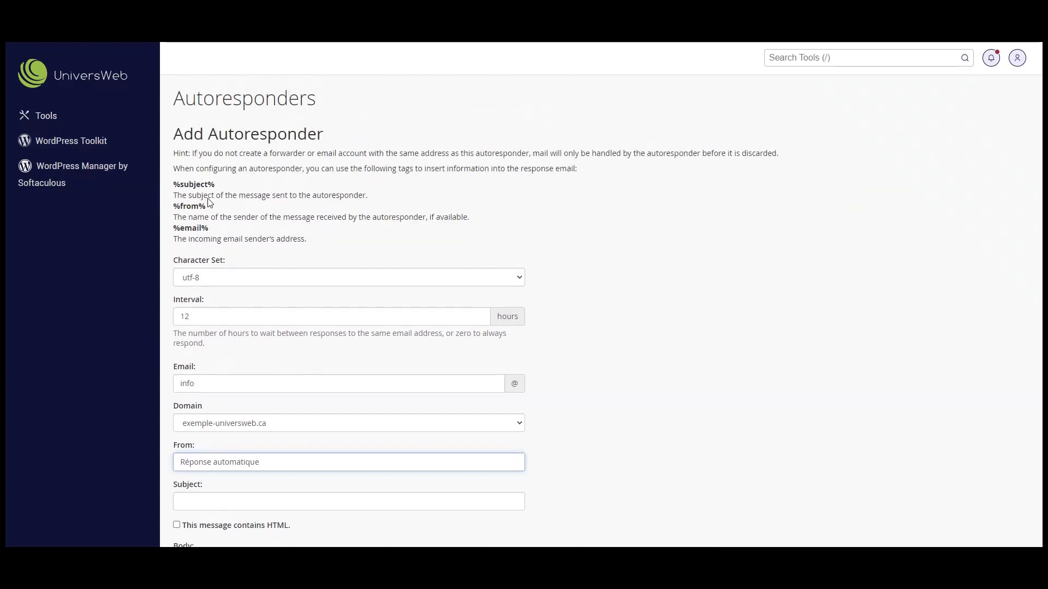
{"action": "left_click_drag", "start_coordinate": [214, 186], "coordinate": [177, 185]}
{"action": "key", "text": "ctrl+c"}
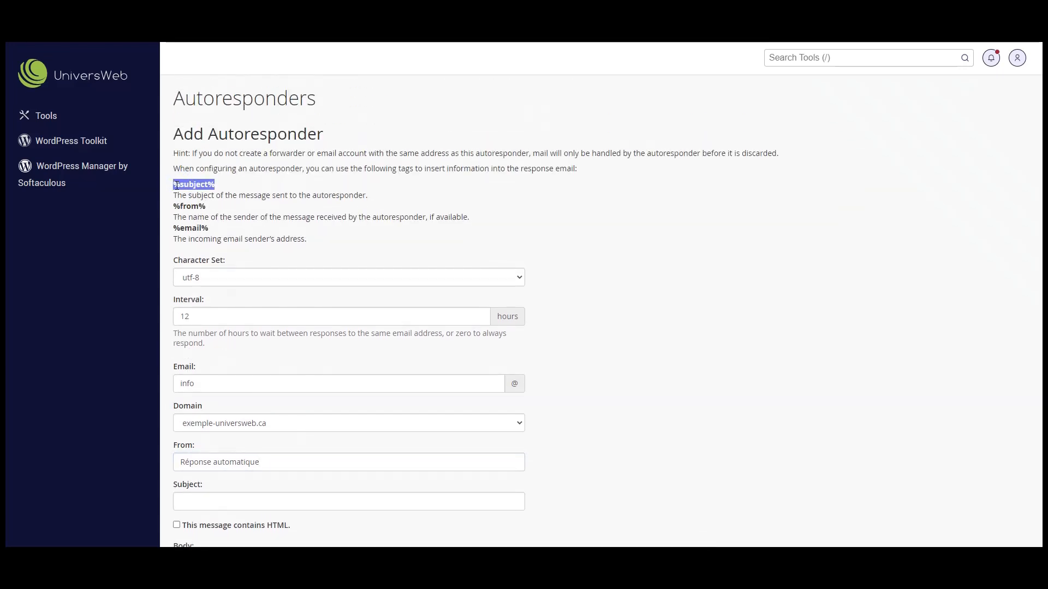
{"action": "scroll", "coordinate": [177, 186], "scroll_direction": "down", "scroll_amount": 4}
{"action": "left_click", "coordinate": [179, 282]}
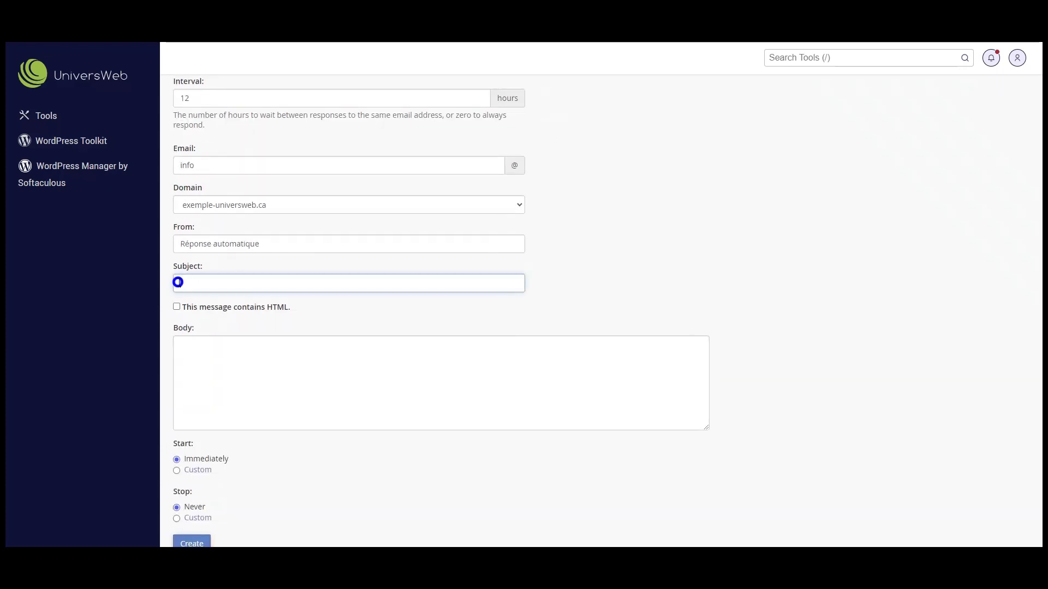
{"action": "key", "text": "ctrl+v"}
- Enable HTML and enter a French absence notice for [xxxx] to [xxxx] as the body, bolding "je prendrai connaissance de votre message à mon retour."
{"action": "left_click", "coordinate": [177, 307]}
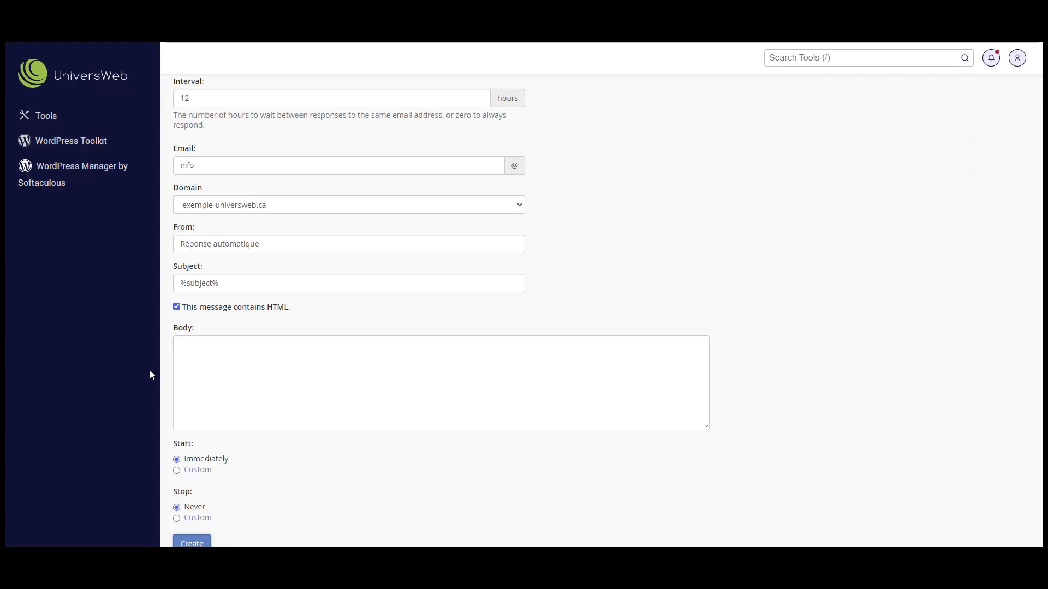
{"action": "left_click", "coordinate": [189, 351]}
{"action": "type", "text": "<p>Bonjour, <br /> Je serai absent(e) du bureau du [xxxx] au [xxxx] inclus. N'ayant pas accès à ma messagerie pendant cette période, <b>je prendrai connaissance de votre message à mon retour.</b></p>"}
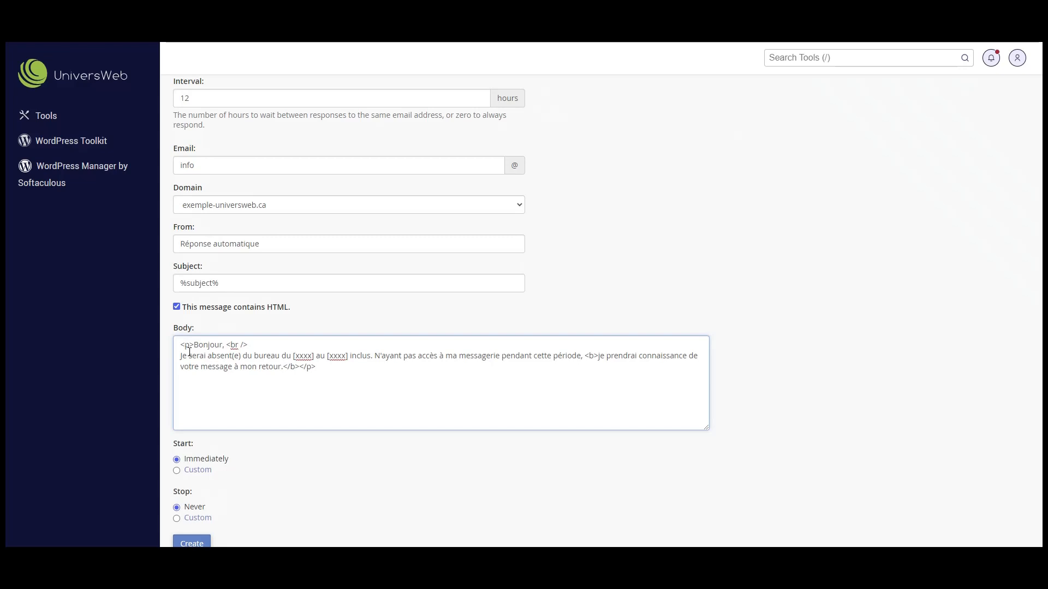
- Give the autoresponder a custom start date of Oct 30, 2022, at 8:23 AM
{"action": "scroll", "coordinate": [189, 351], "scroll_direction": "down", "scroll_amount": 2}
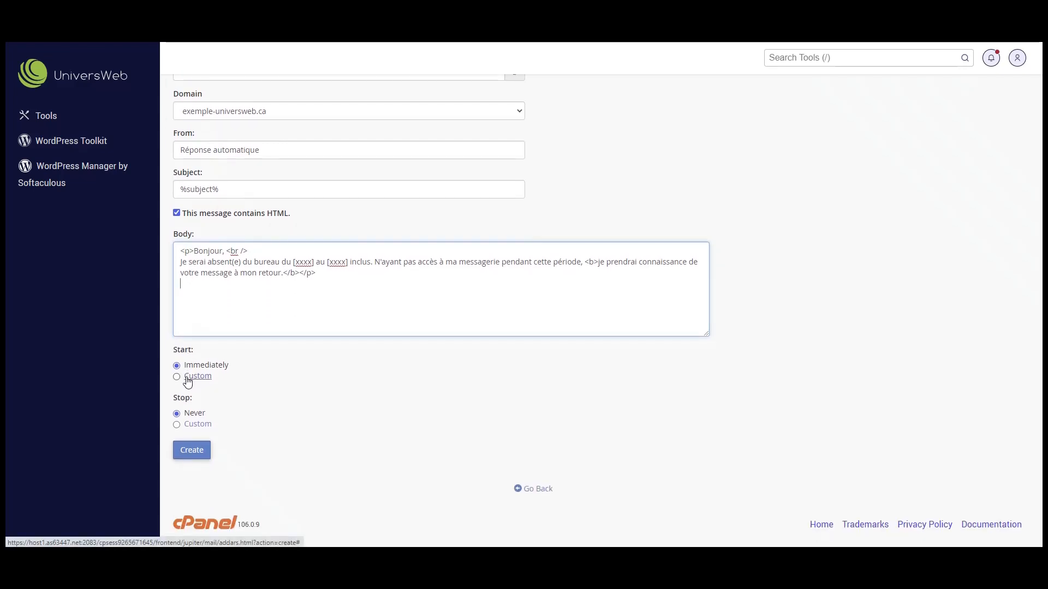
{"action": "left_click", "coordinate": [188, 380]}
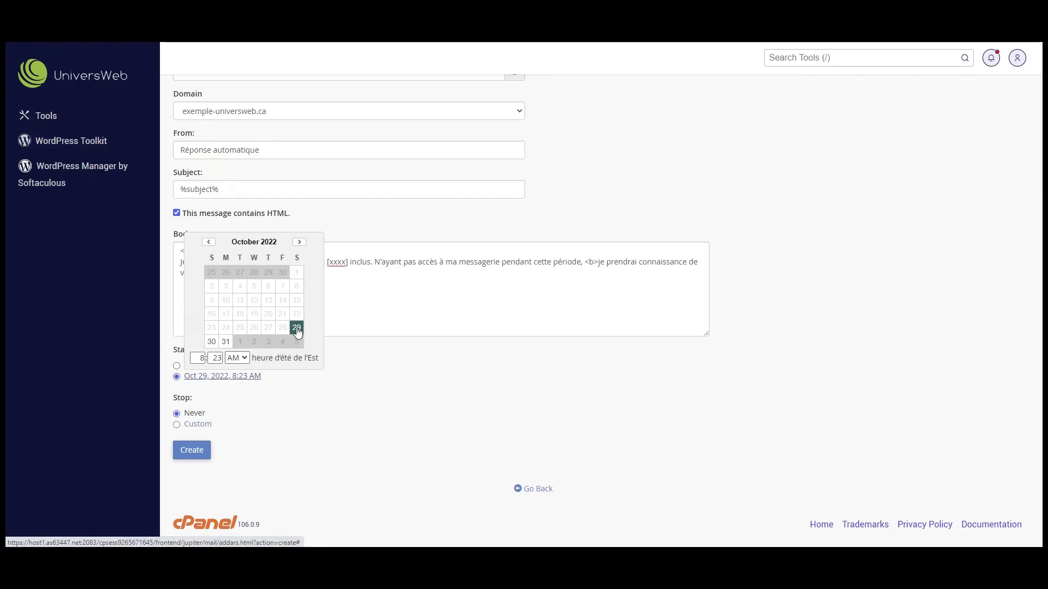
{"action": "left_click", "coordinate": [212, 342]}
{"action": "left_click", "coordinate": [241, 397]}
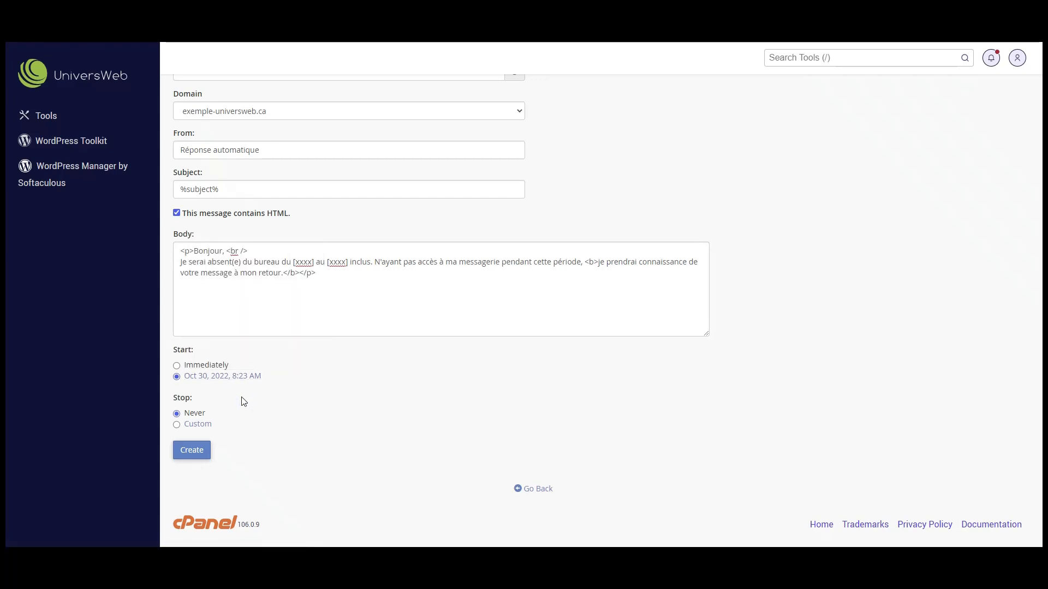
- Set a custom stop date of Nov 6, 2022, at 8:23 AM and create the autoresponder
{"action": "left_click", "coordinate": [176, 425]}
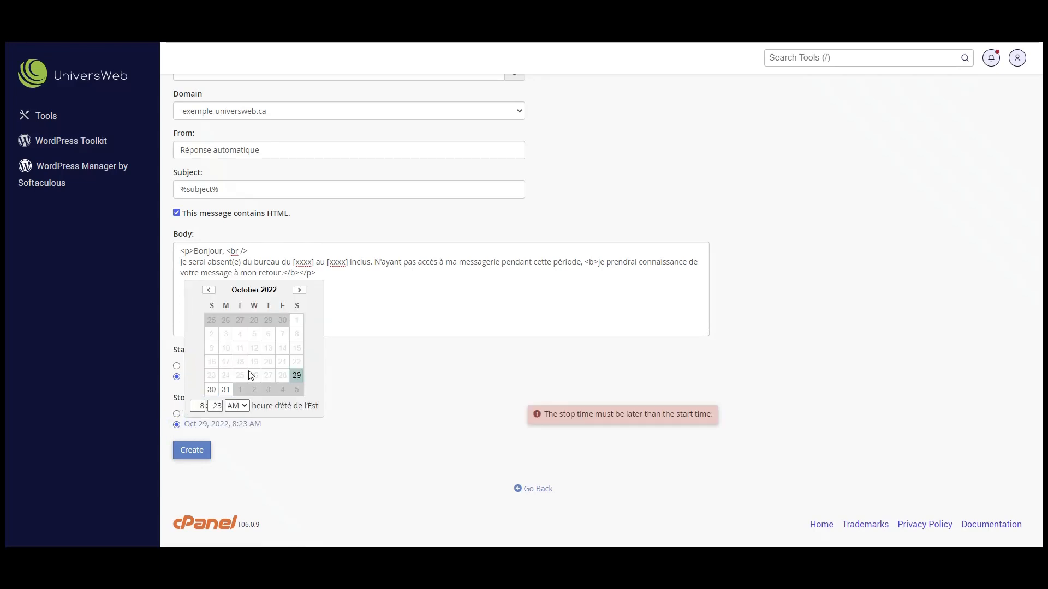
{"action": "left_click", "coordinate": [299, 289]}
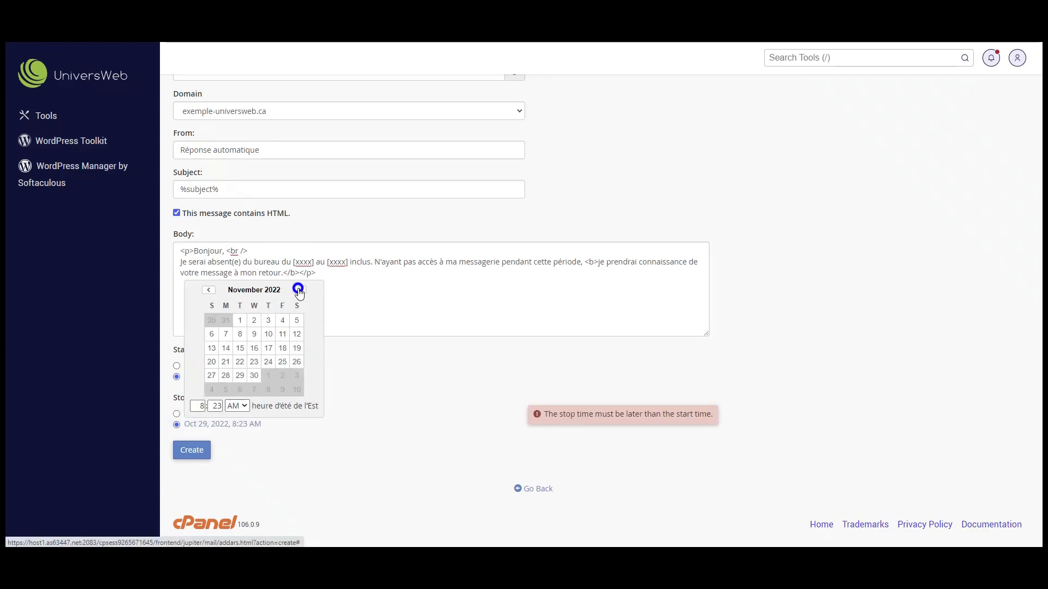
{"action": "left_click", "coordinate": [211, 334]}
{"action": "left_click", "coordinate": [278, 437]}
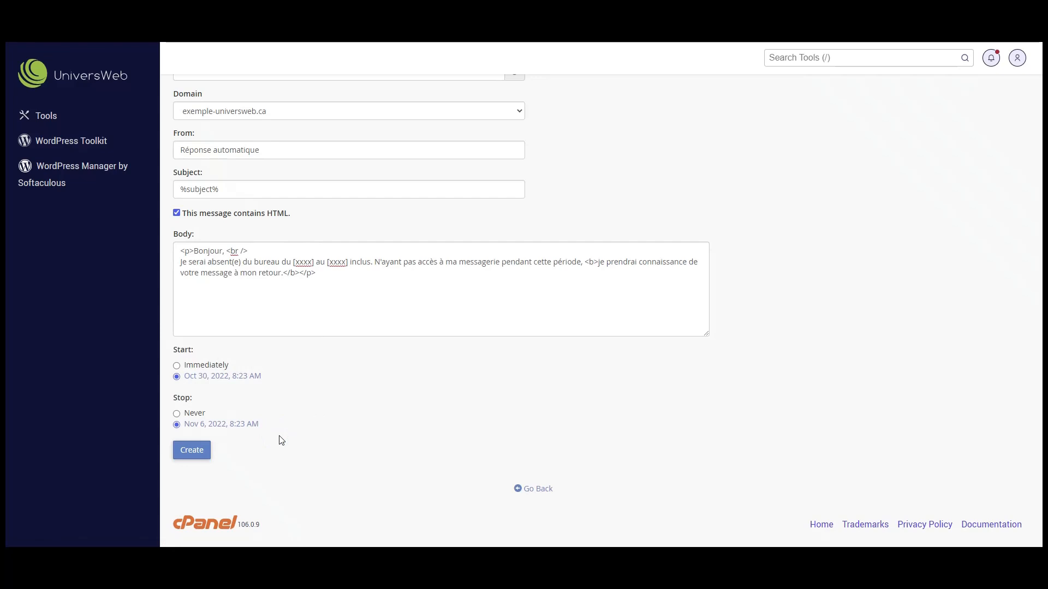
{"action": "left_click", "coordinate": [192, 450]}
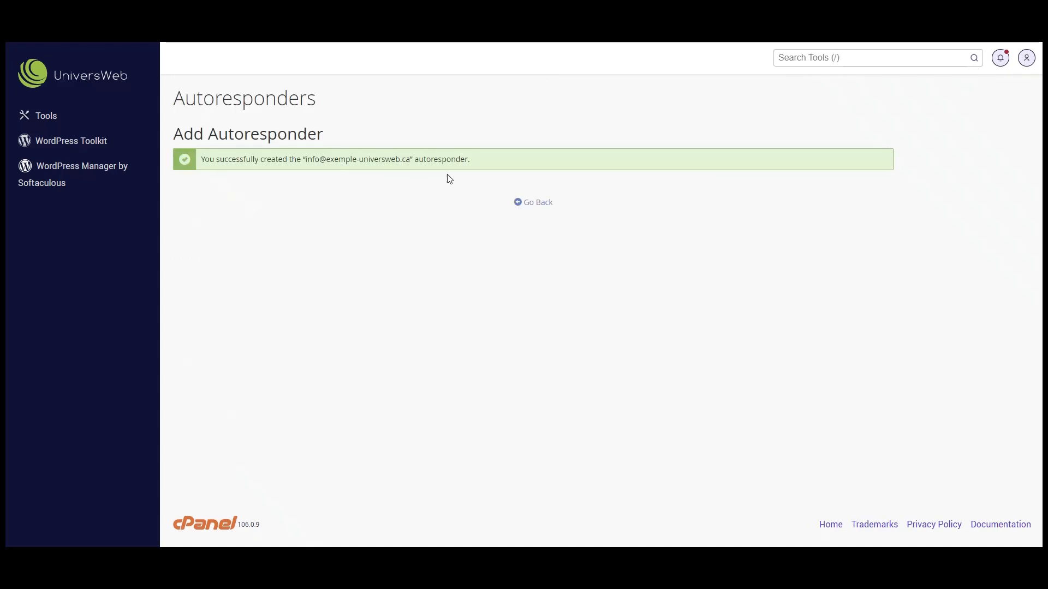
- Delete the info account's autoresponder from the list of current autoresponders and return to that list
{"action": "left_click", "coordinate": [531, 210]}
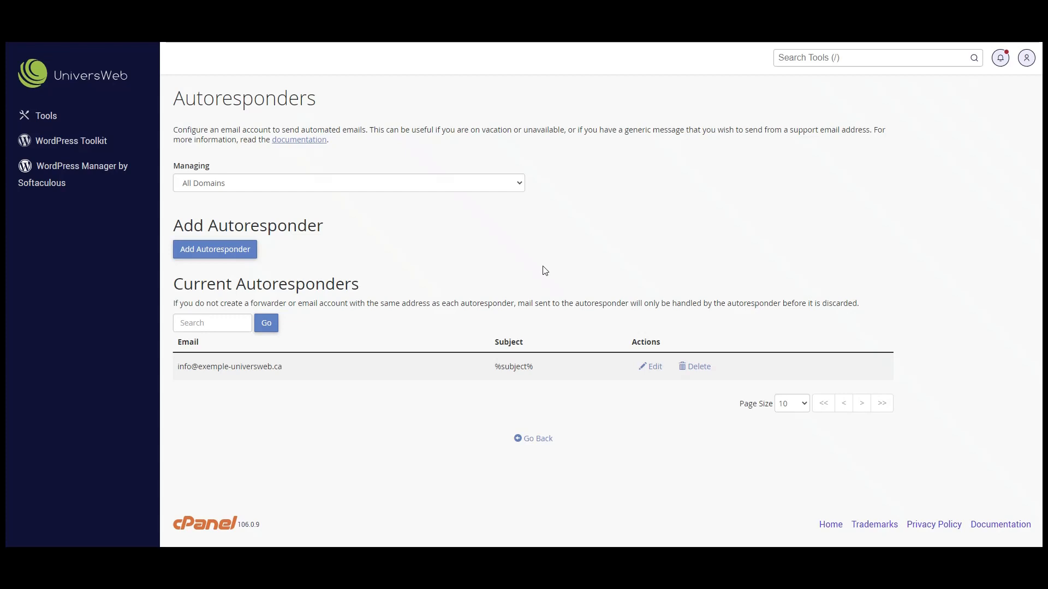
{"action": "left_click", "coordinate": [700, 369]}
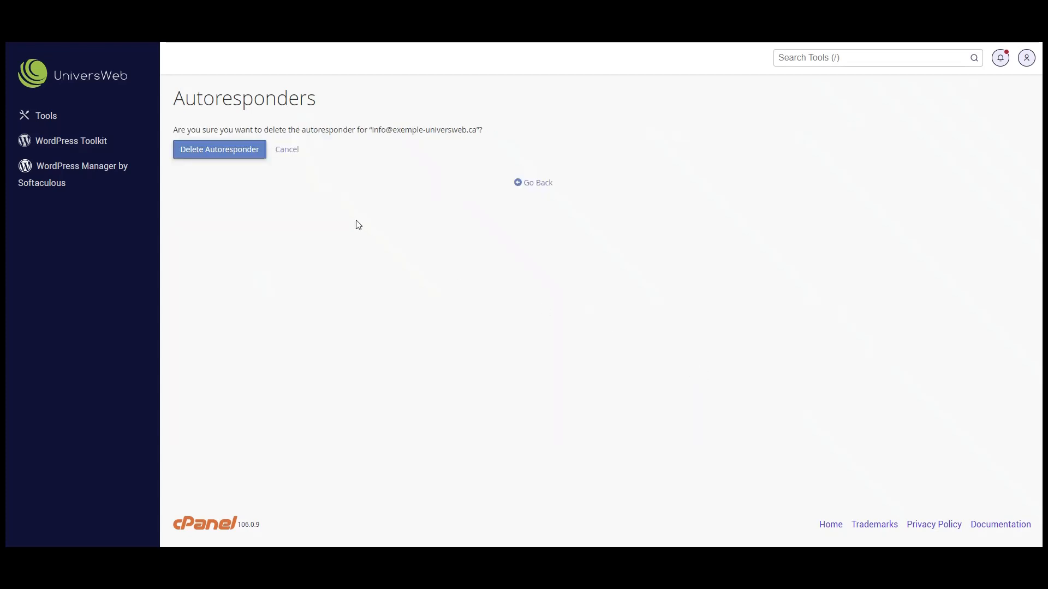
{"action": "left_click", "coordinate": [220, 150]}
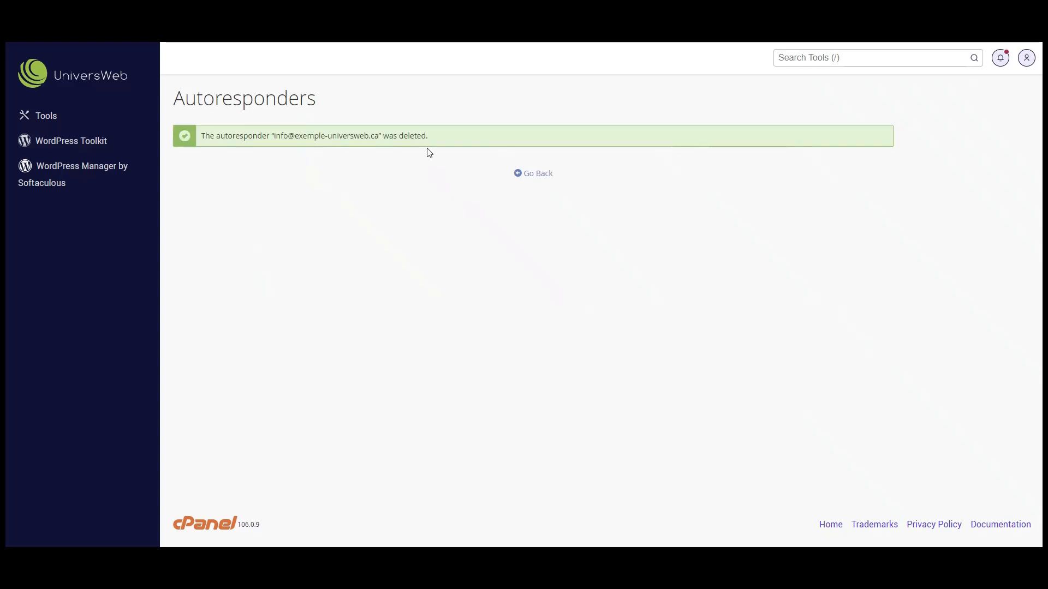
{"action": "left_click", "coordinate": [526, 173]}
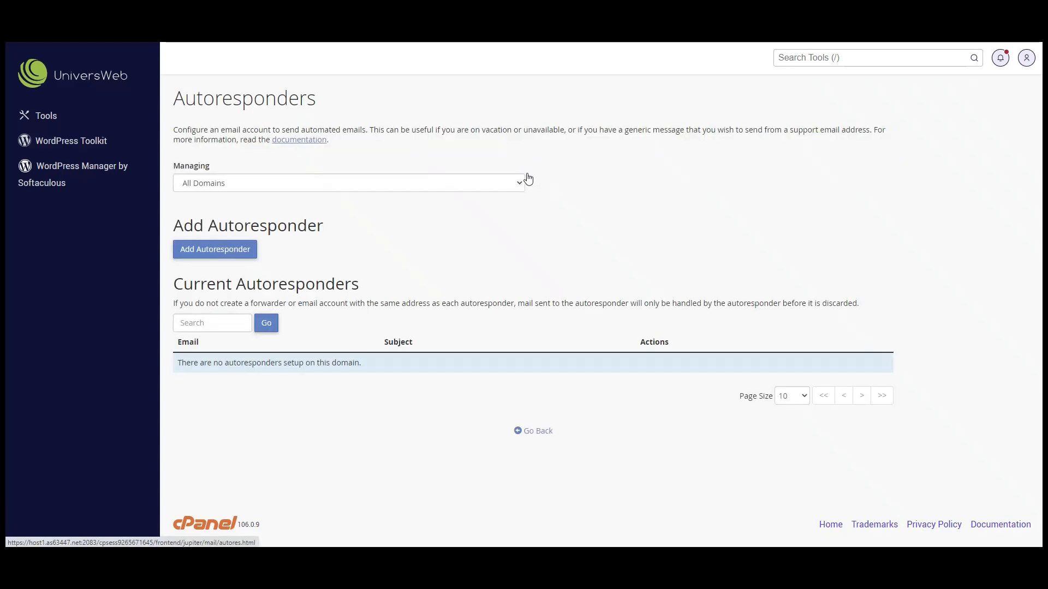